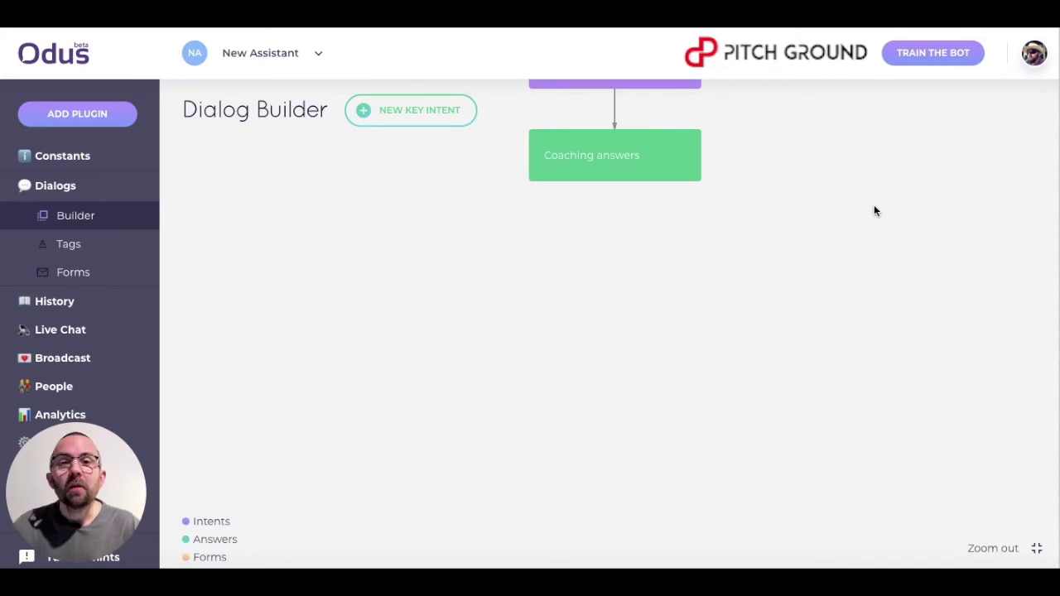
# - Review the tagged variants in the Coaching answers block and the possible questions and tags in the Coaching intent
pyautogui.click(605, 154)
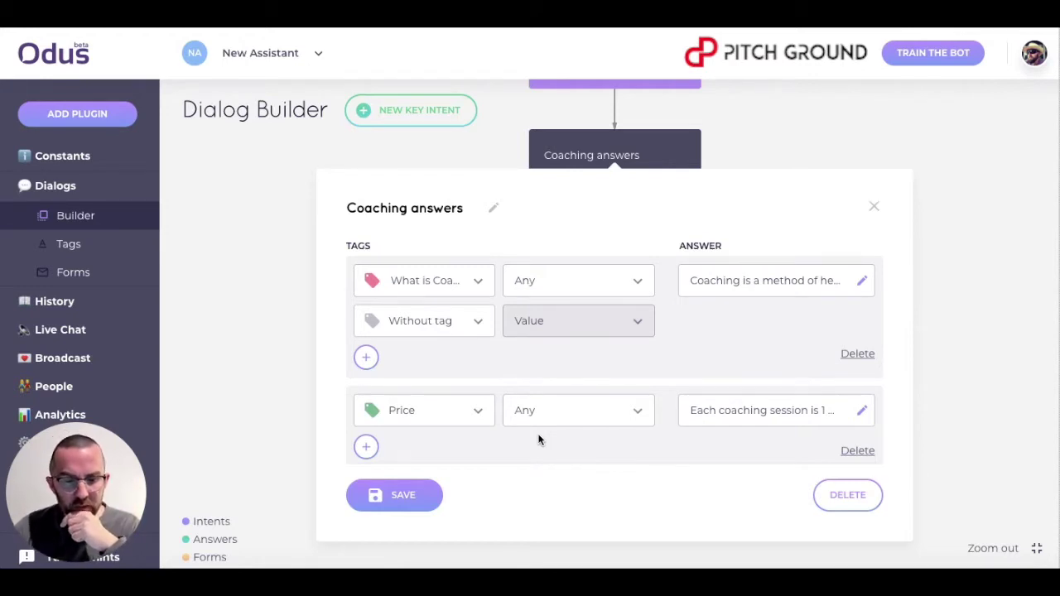
pyautogui.click(877, 207)
pyautogui.scroll(2, 811, 248)
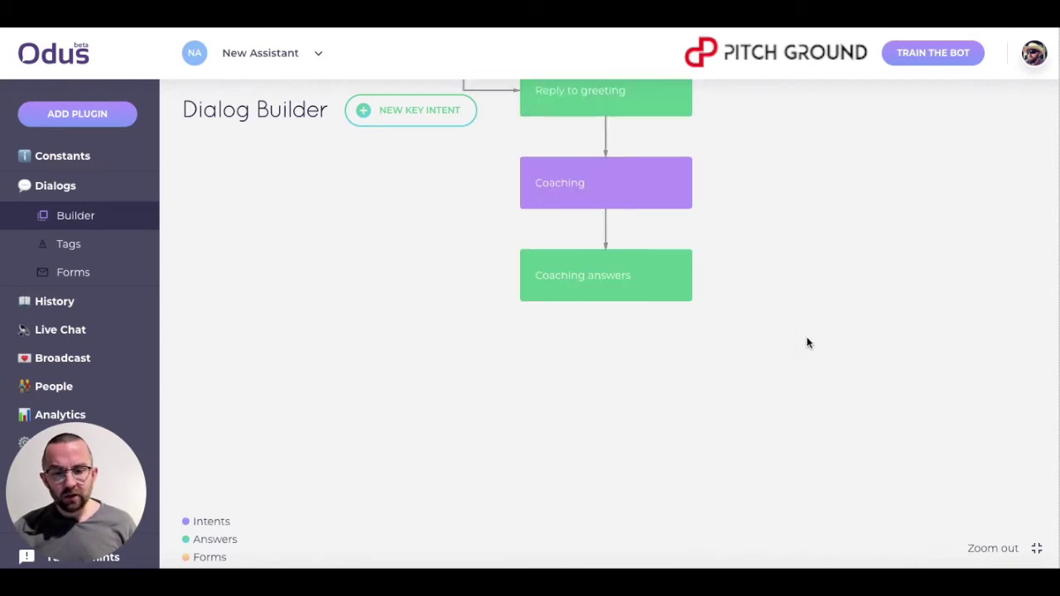
pyautogui.click(578, 184)
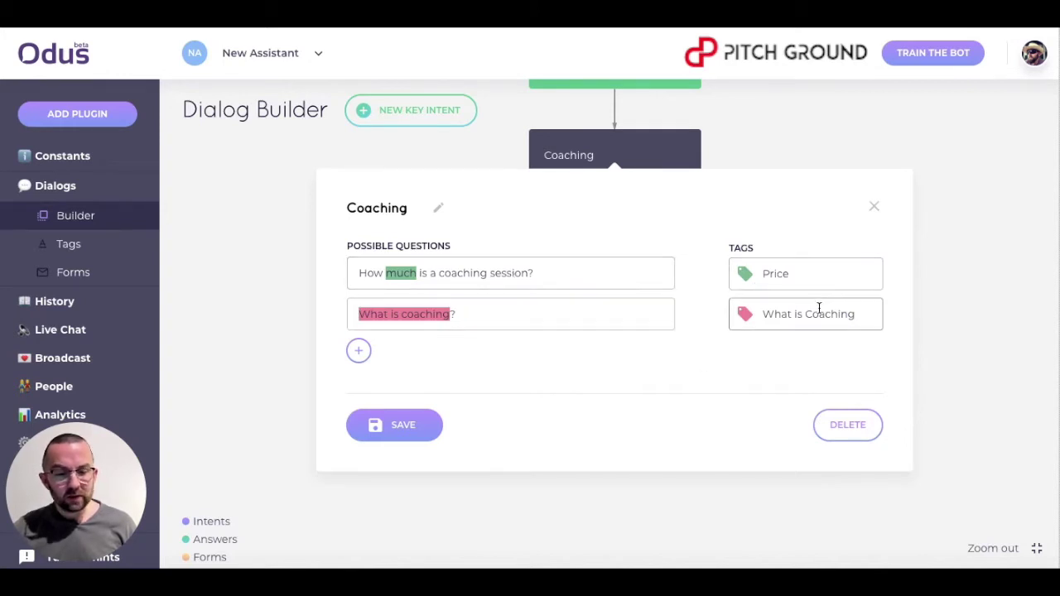
pyautogui.click(877, 209)
# - Delete the Price variant from the Coaching answers block and save the block
pyautogui.click(599, 258)
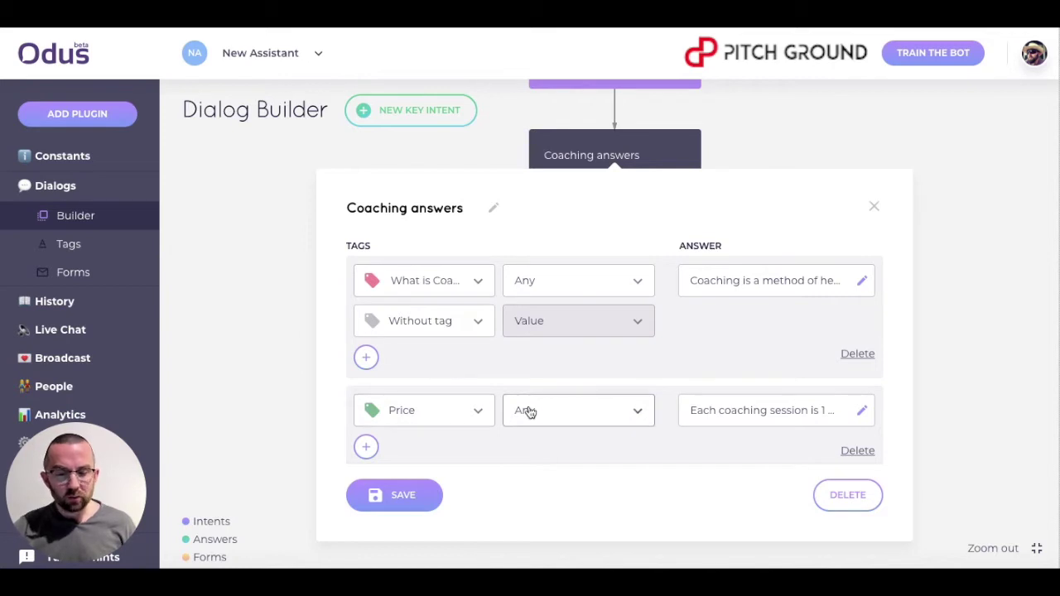
pyautogui.click(861, 452)
pyautogui.click(410, 484)
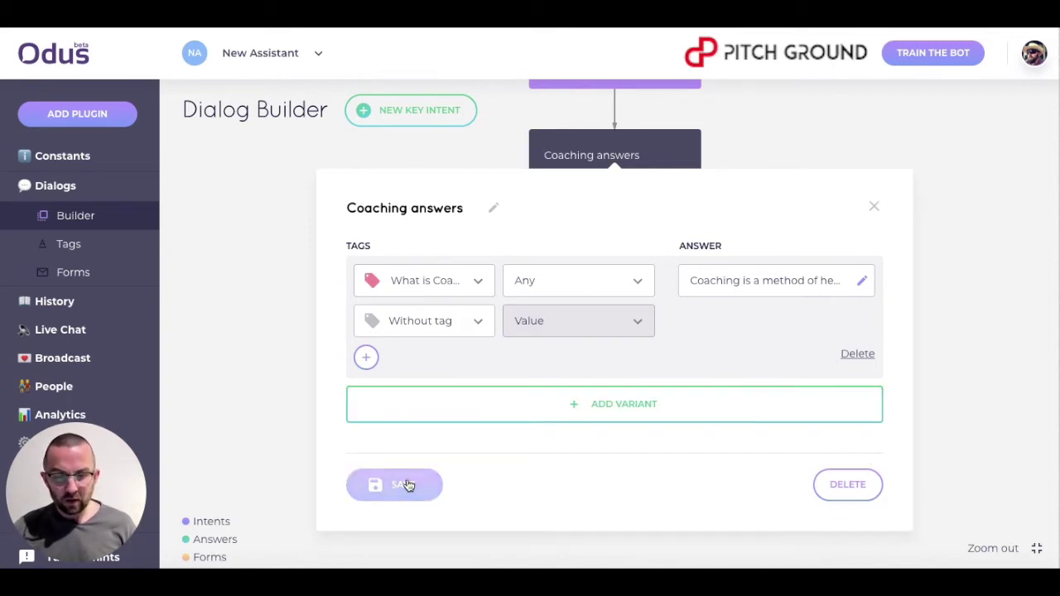
# - Add a new answer block beneath Coaching answers and assign it the What is Coaching tag
pyautogui.click(614, 182)
pyautogui.click(539, 249)
pyautogui.click(598, 244)
pyautogui.click(481, 287)
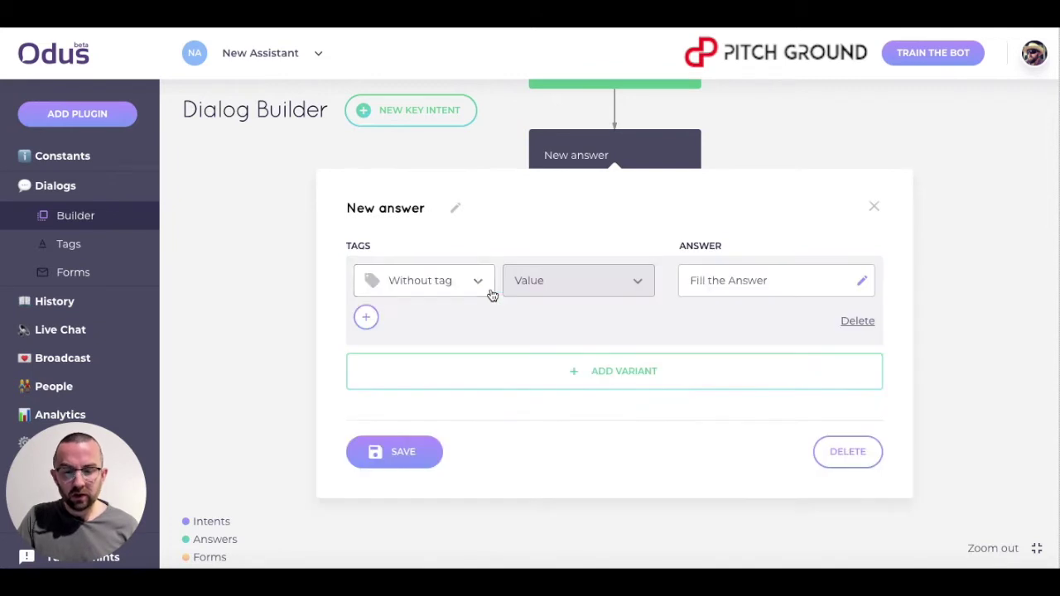
pyautogui.click(433, 280)
pyautogui.click(427, 346)
# - Write and save the new block's answer text as "What is coaching? Great questions... the answer is here"
pyautogui.click(864, 280)
pyautogui.write('W')
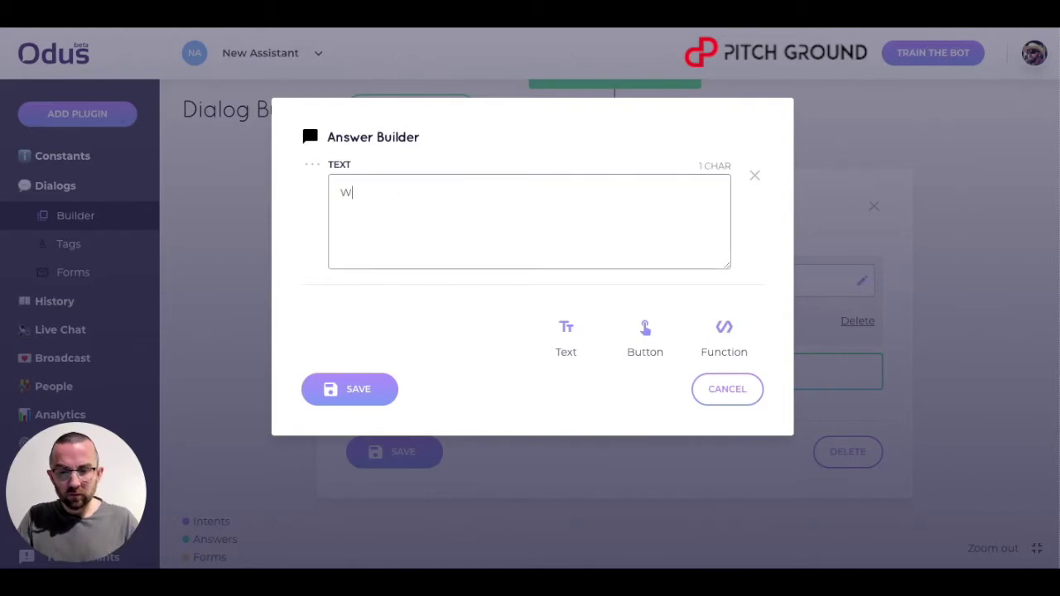
pyautogui.write('hat is coachih')
pyautogui.press('BackSpace')
pyautogui.press('BackSpace')
pyautogui.write('ing? Great questions... the ')
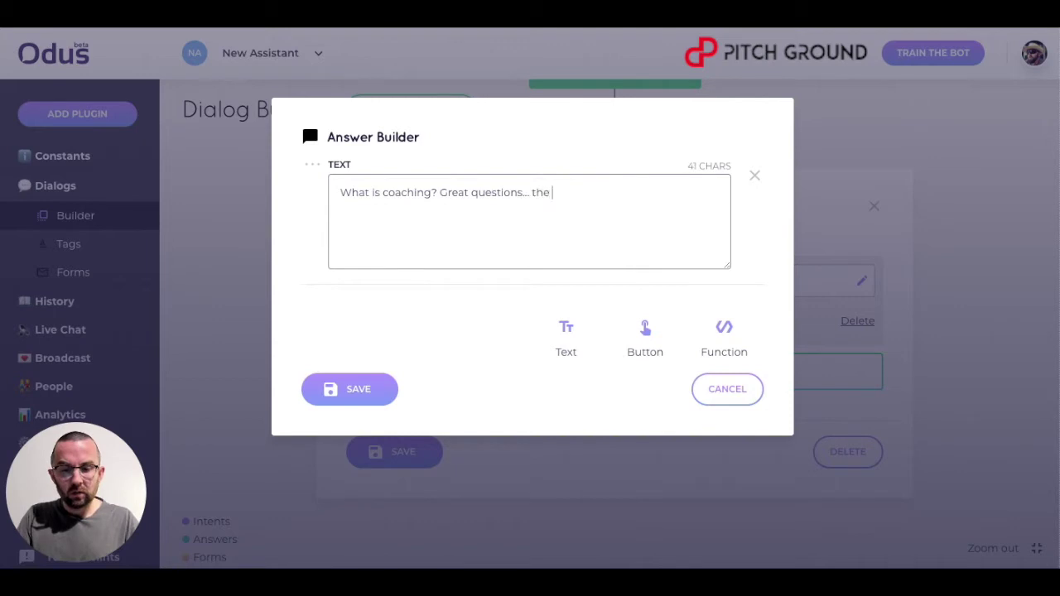
pyautogui.write('answer is here')
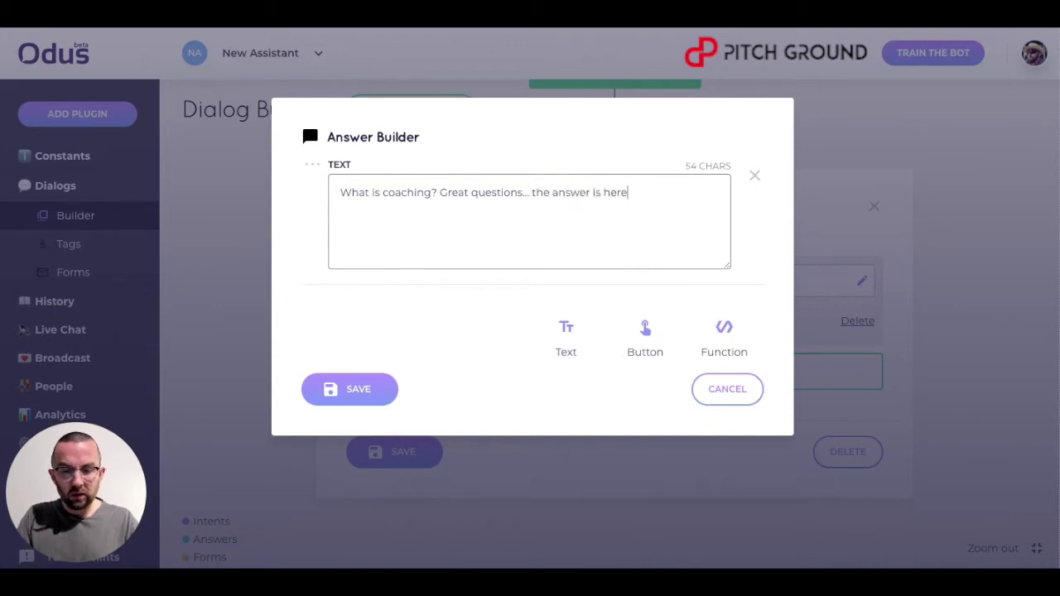
pyautogui.click(365, 393)
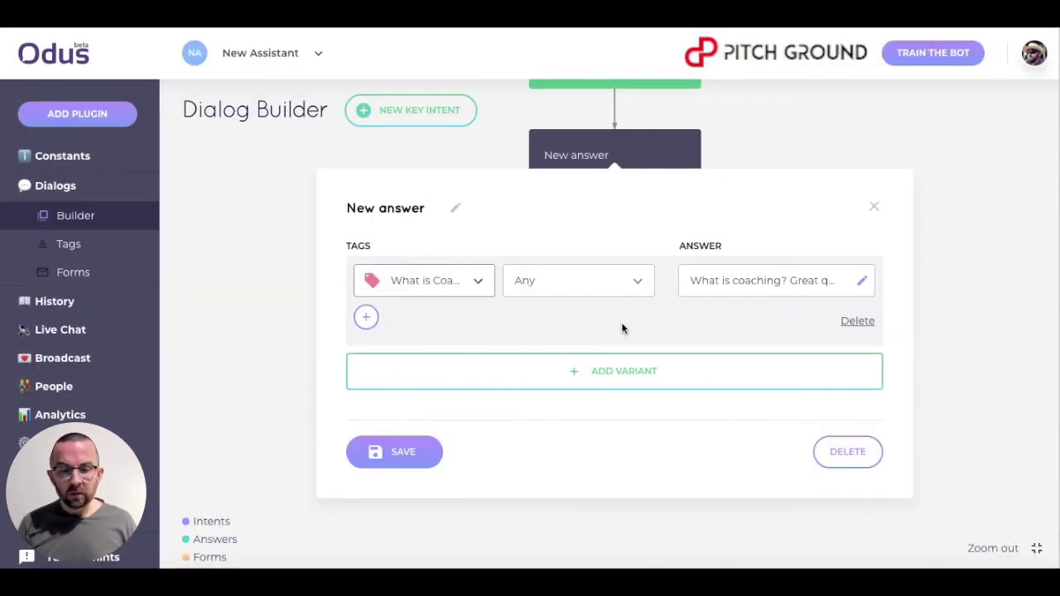
# - Save the new answer block and rename it "What is coaching"
pyautogui.click(402, 456)
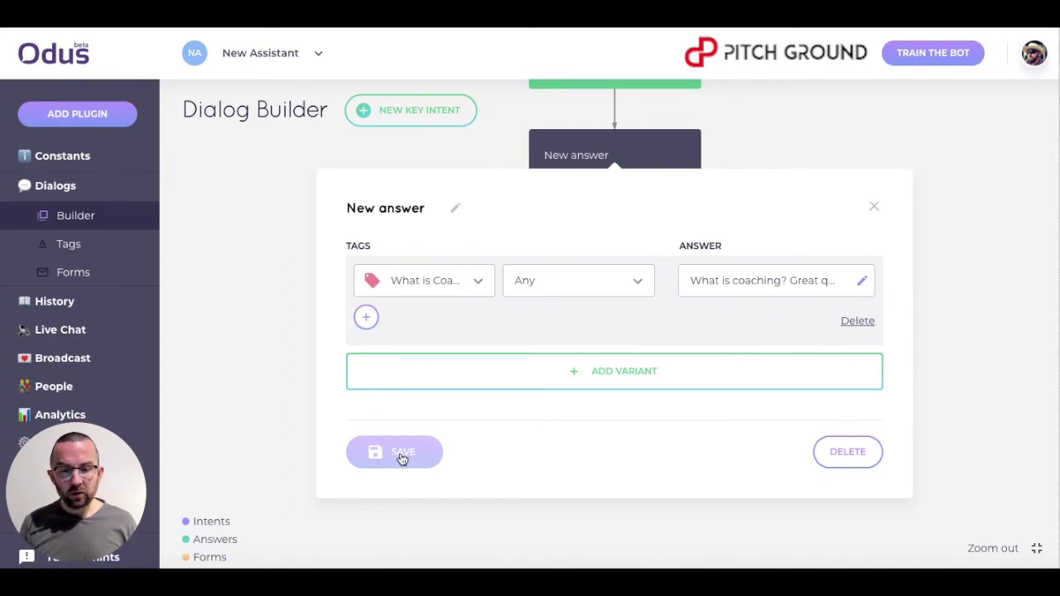
pyautogui.click(578, 157)
pyautogui.click(458, 209)
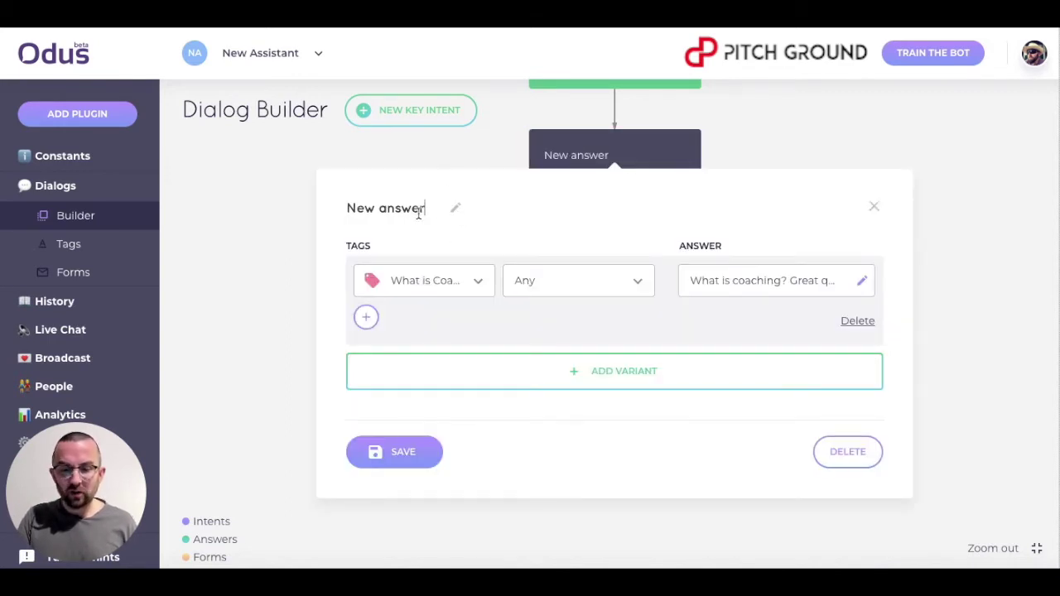
pyautogui.moveTo(427, 212); pyautogui.dragTo(265, 217)
pyautogui.write('What is coaching')
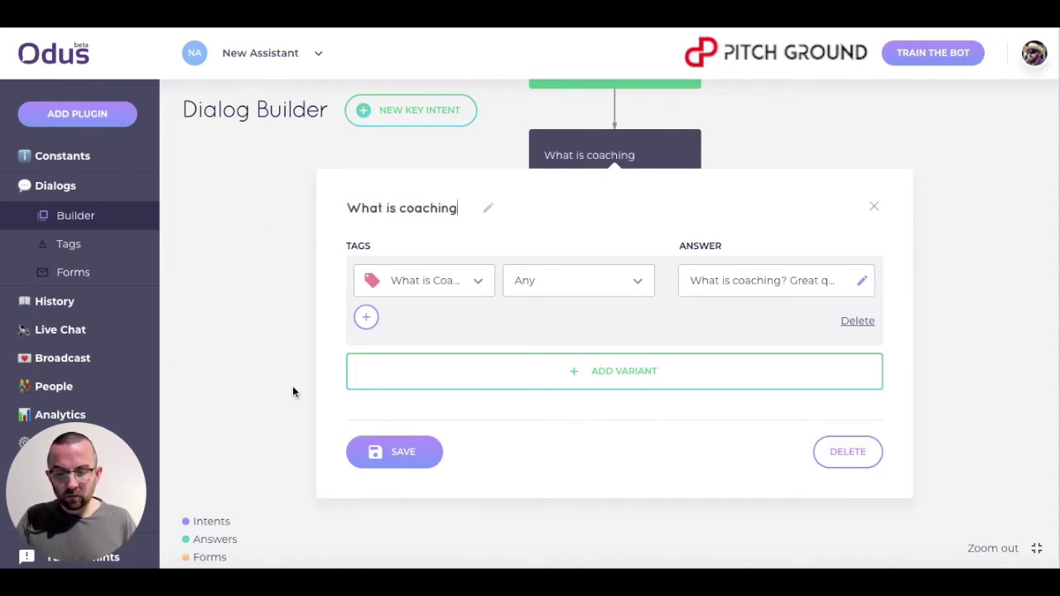
pyautogui.click(391, 451)
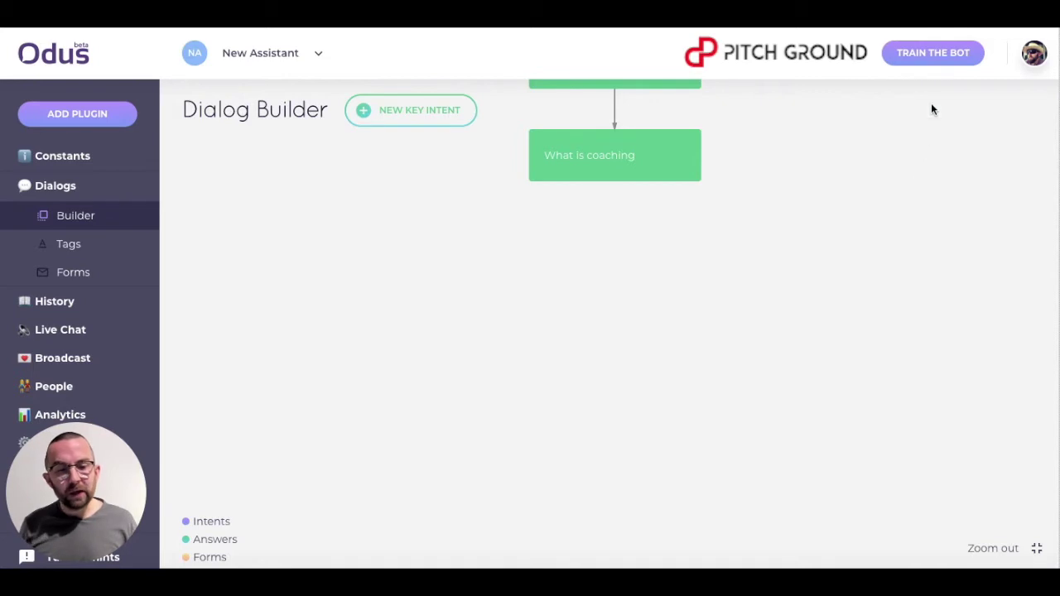
# - Train the bot with the updated dialog and confirm the training request
pyautogui.click(930, 56)
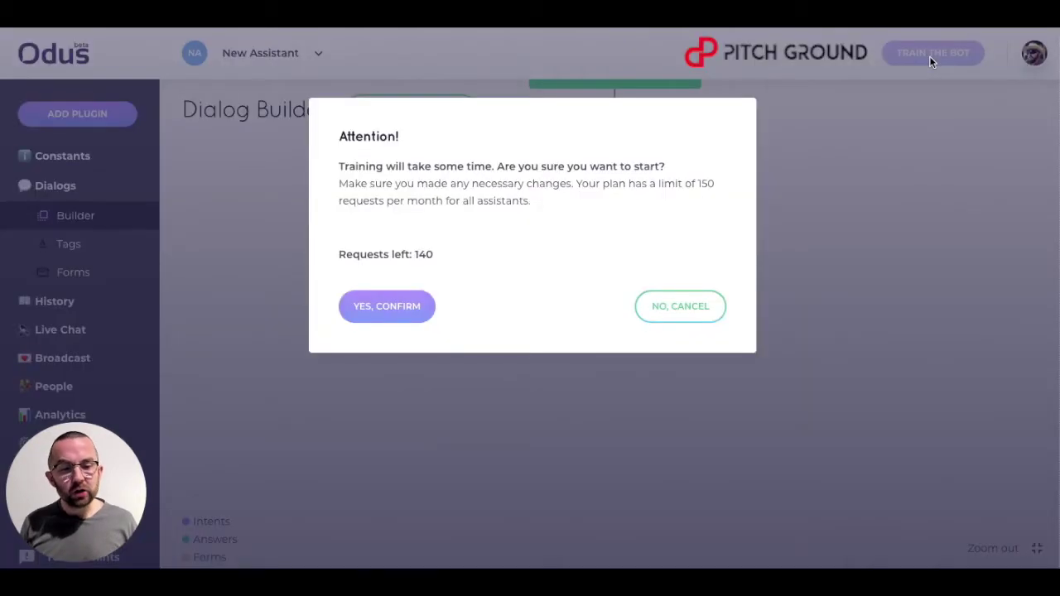
pyautogui.click(412, 308)
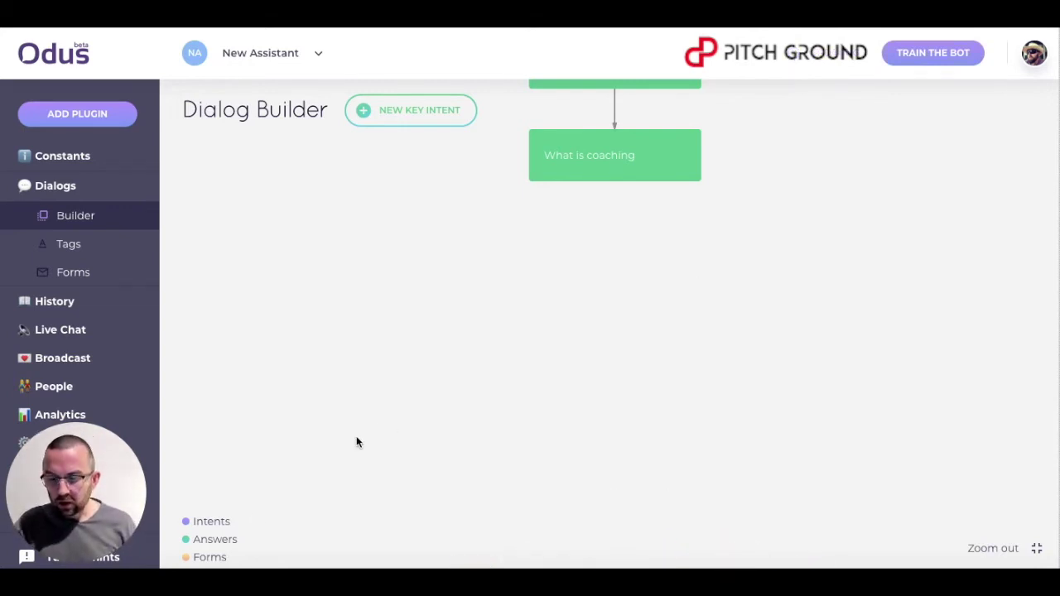
# - Switch to the coaching website in the browser, open its chat widget and send the greeting "hi"
pyautogui.click(114, 570)
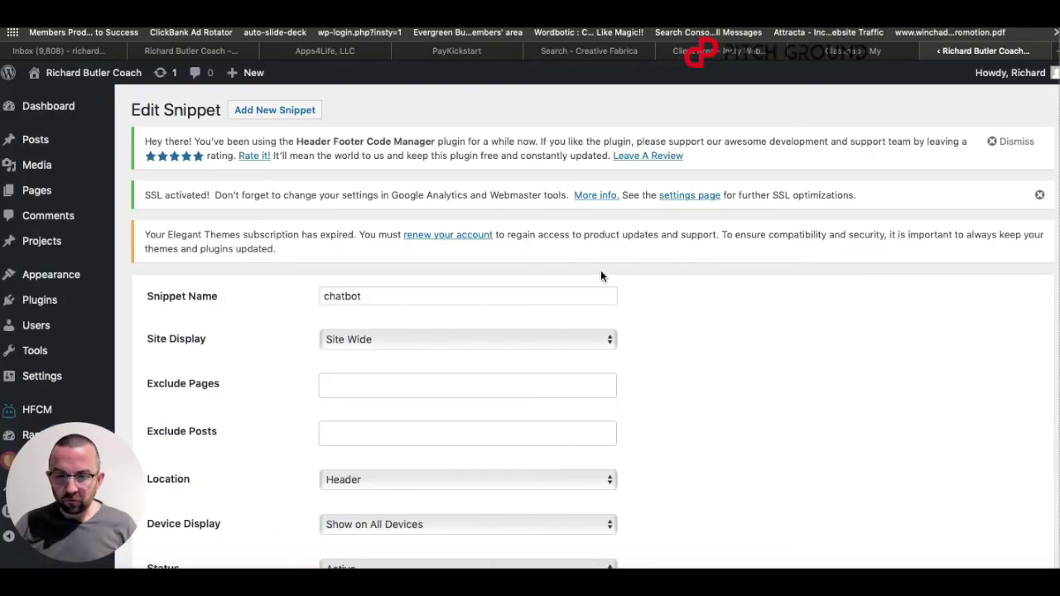
pyautogui.click(303, 17)
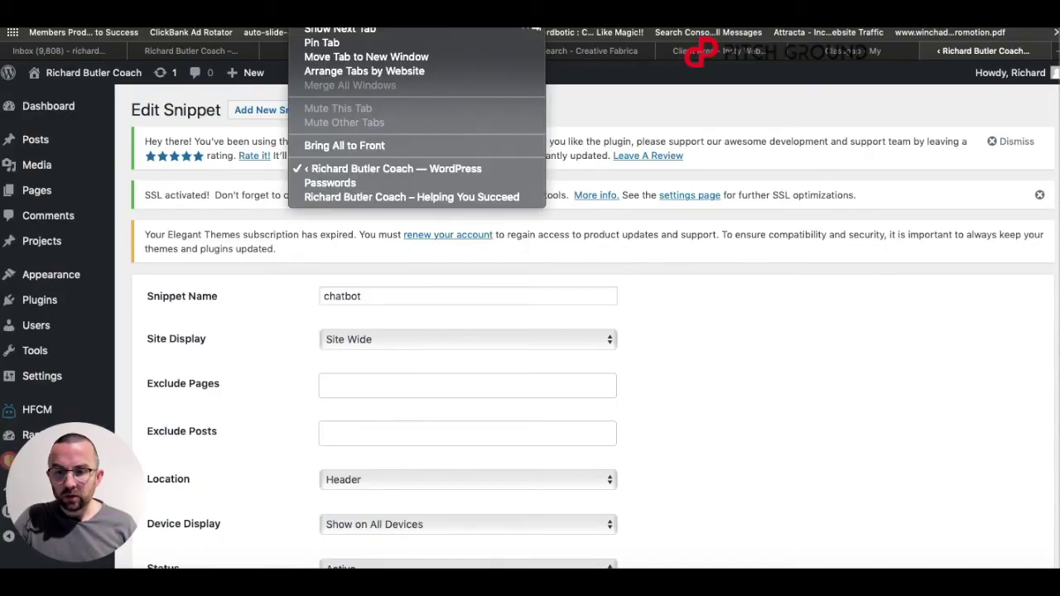
pyautogui.click(345, 194)
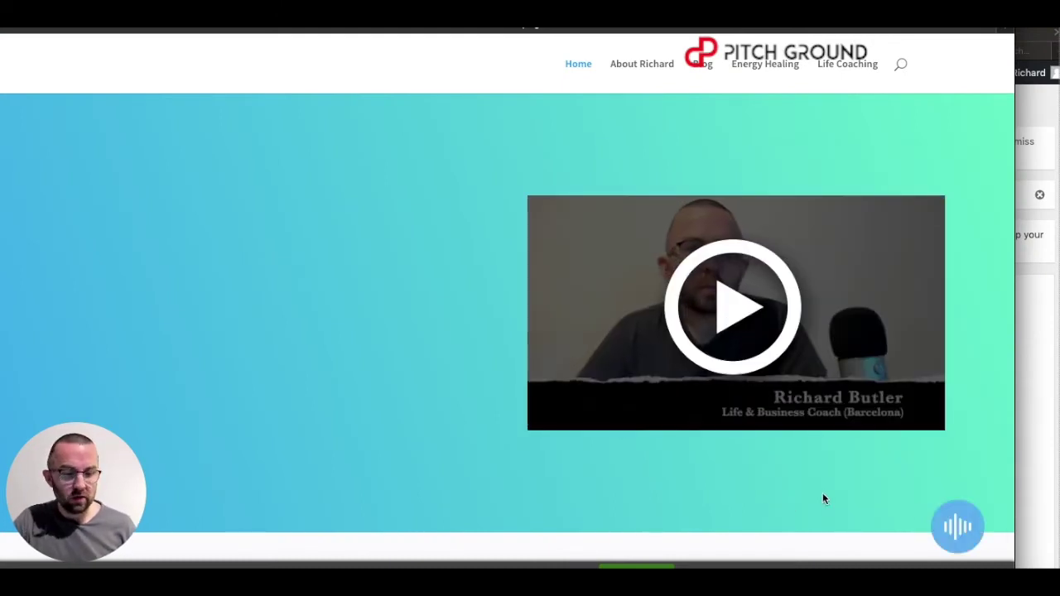
pyautogui.click(958, 526)
pyautogui.click(845, 466)
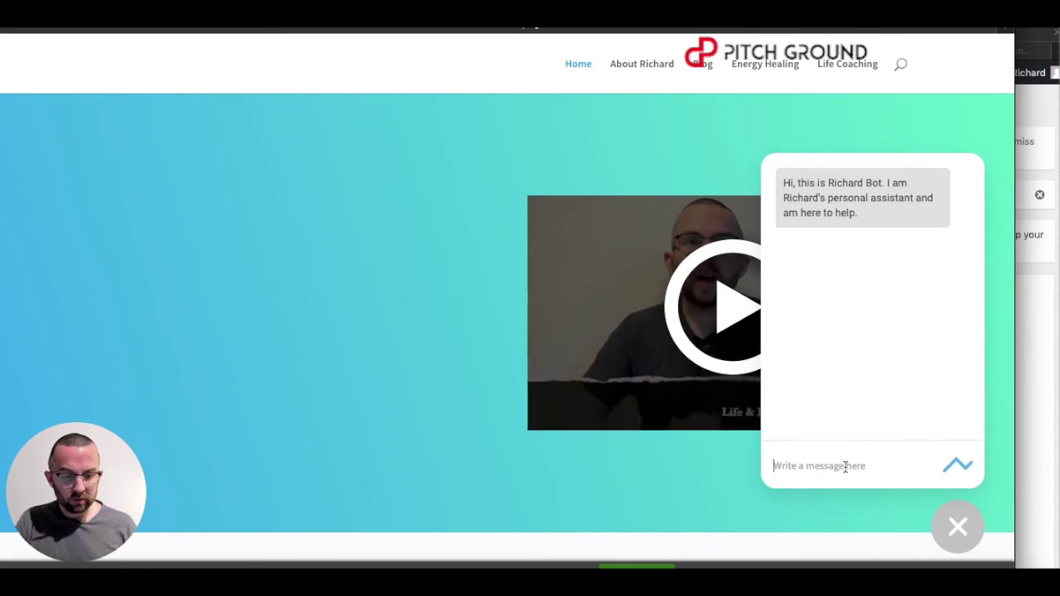
pyautogui.write('hi')
pyautogui.press('Return')
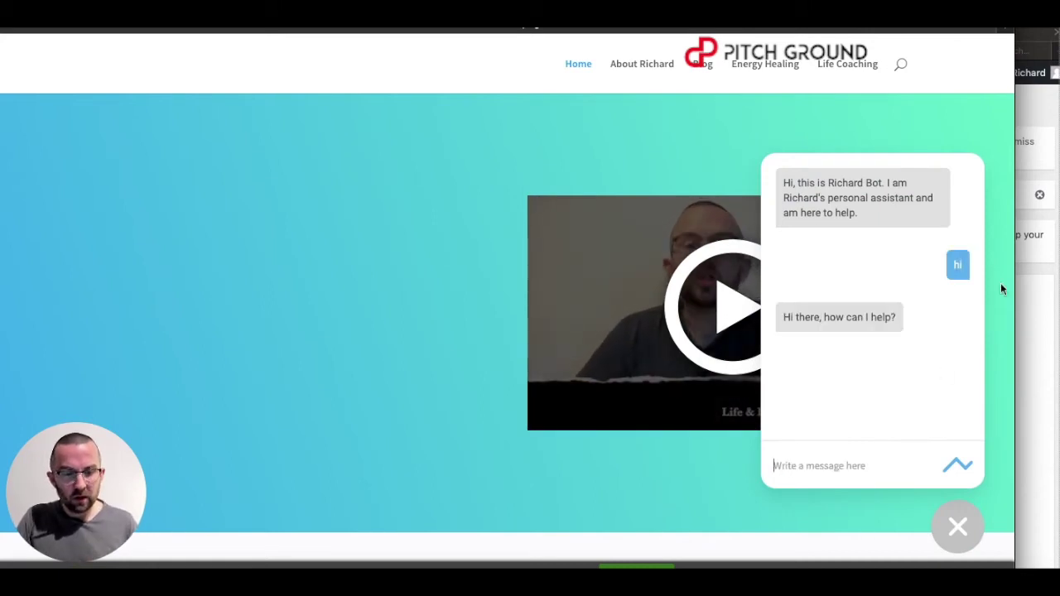
# - Test the chatbot by asking "what is coaching?"
pyautogui.write('what i')
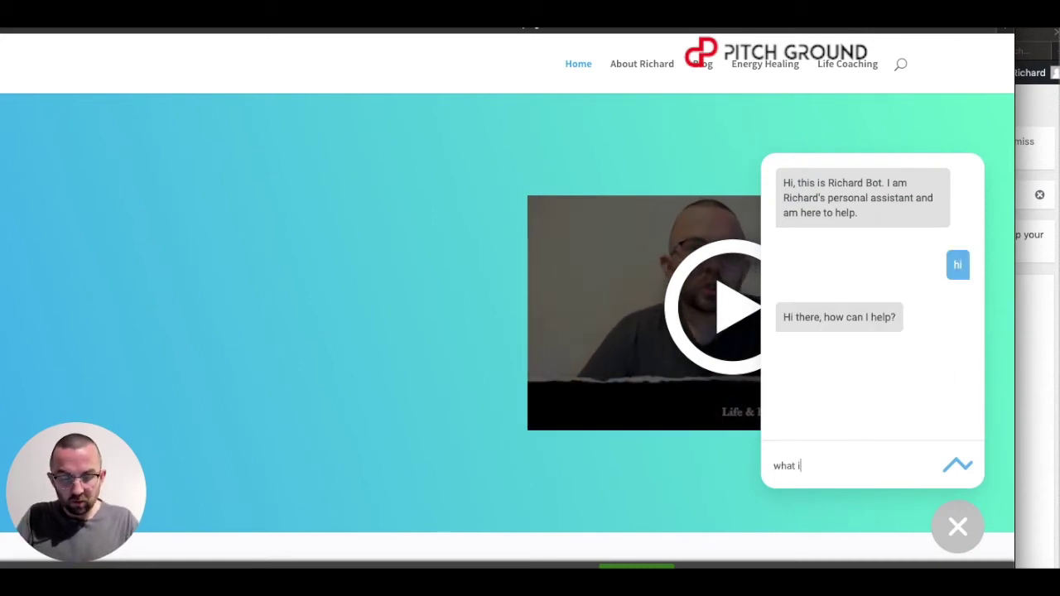
pyautogui.write('s coaching?')
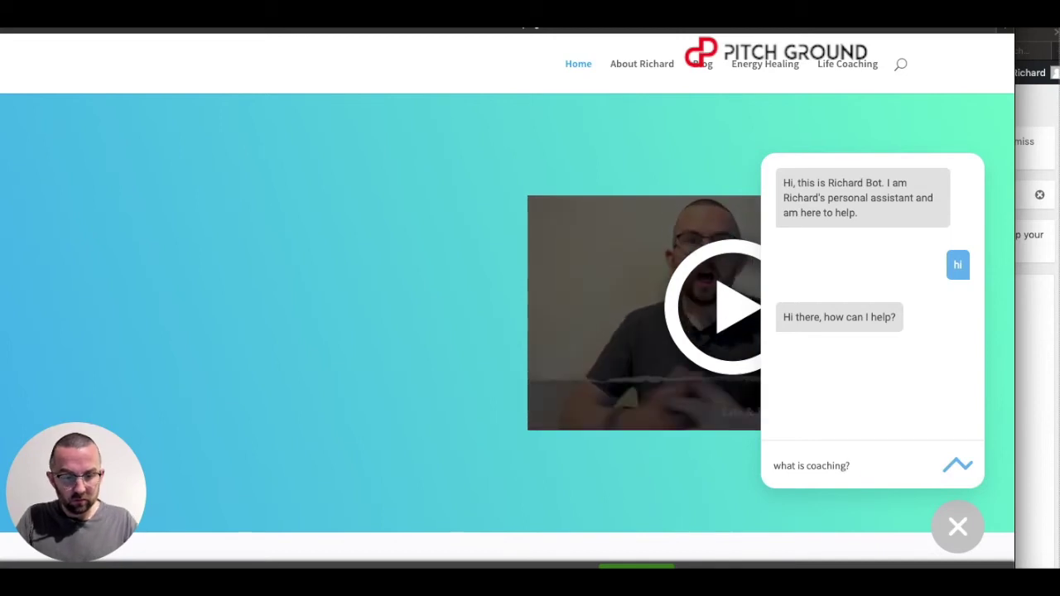
pyautogui.press('Return')
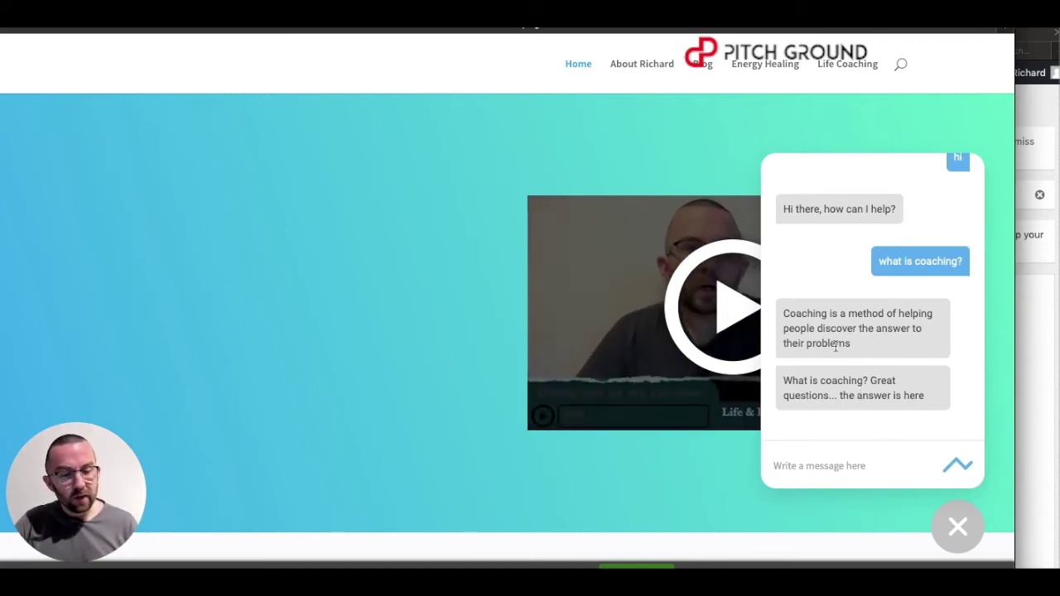
# - Ask the chatbot "How much is a coaching session?" and review its replies
pyautogui.click(847, 467)
pyautogui.write('How muc')
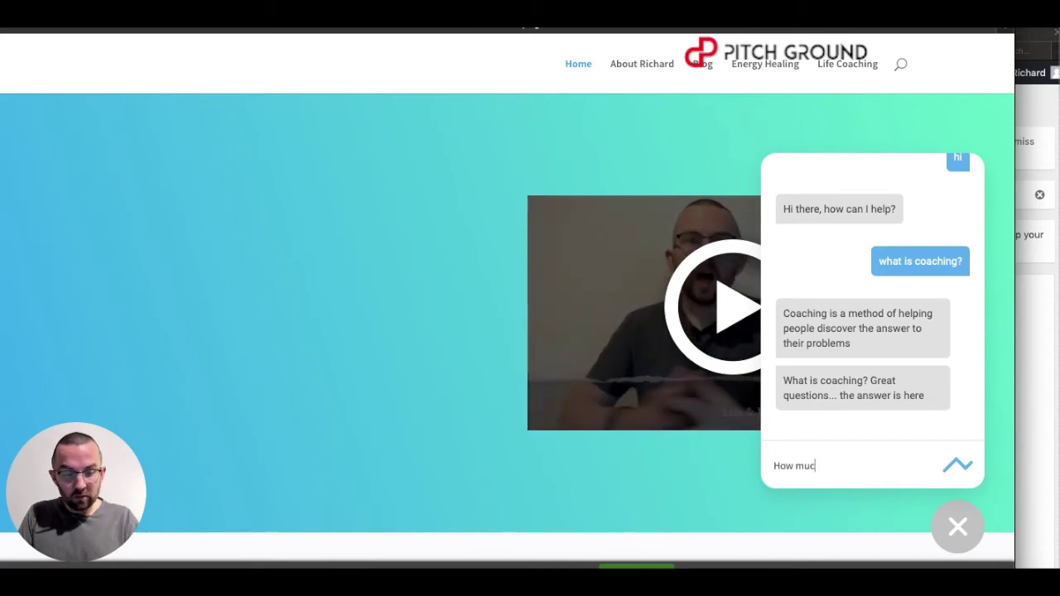
pyautogui.write('h is a coaching sess')
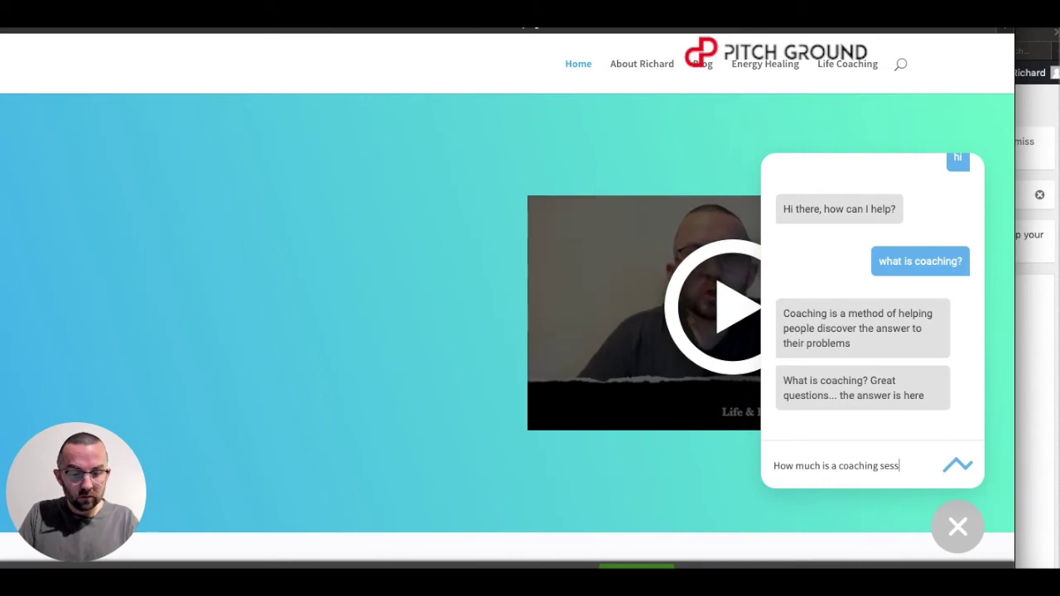
pyautogui.write('ion?')
pyautogui.press('Return')
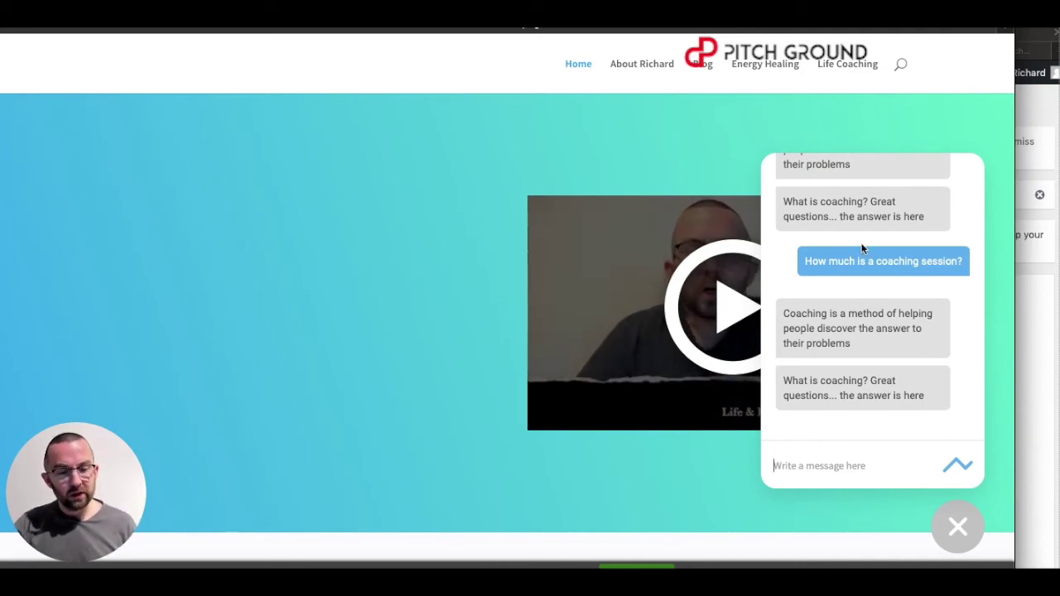
pyautogui.scroll(2, 862, 249)
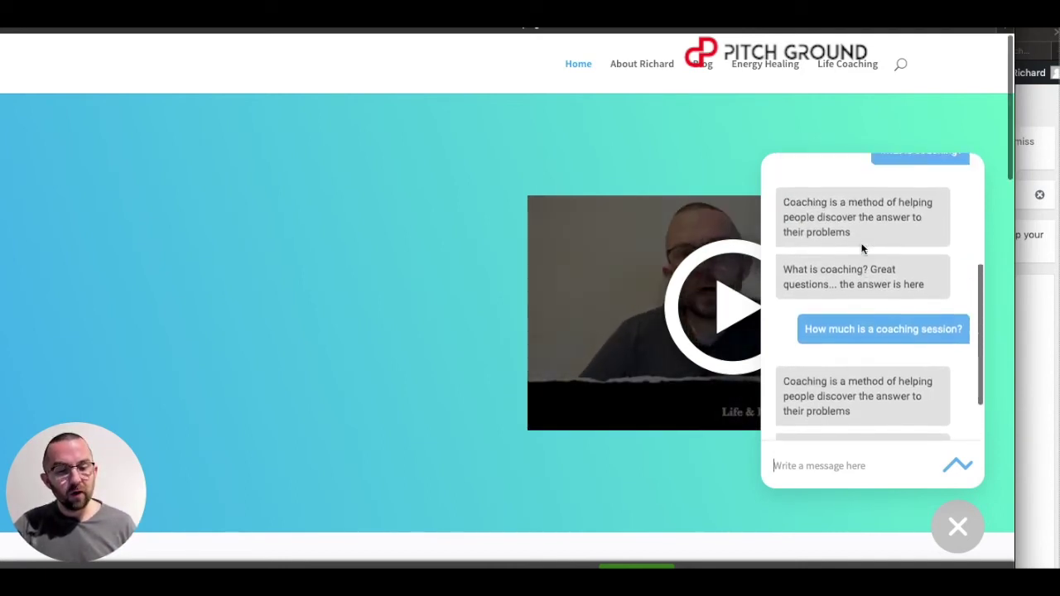
pyautogui.scroll(-1, 862, 249)
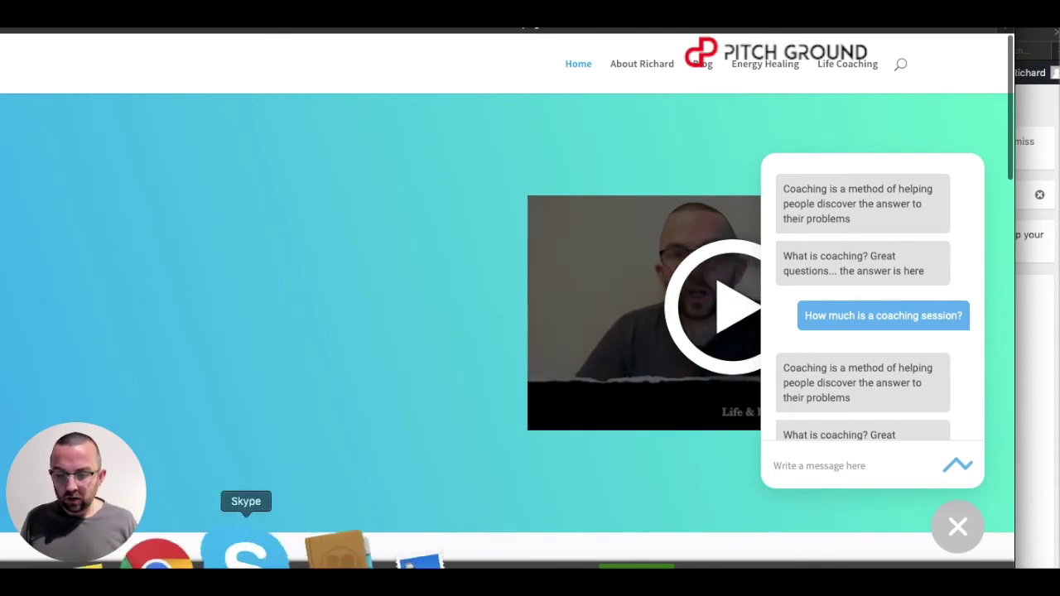
# - Return to the Odus Dialog Builder and check the possible questions and tags in the Coaching intent
pyautogui.click(236, 551)
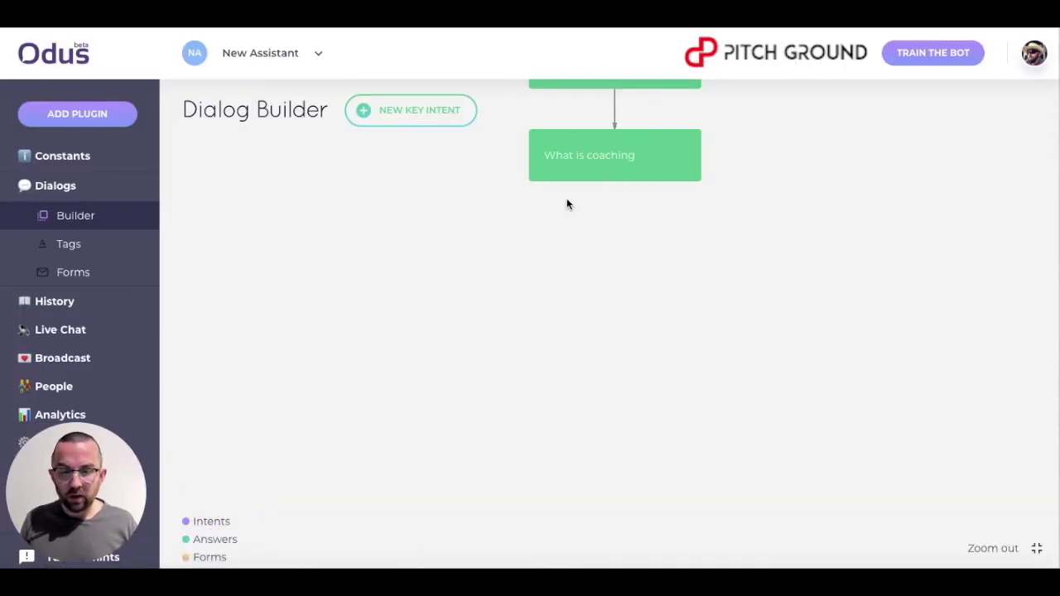
pyautogui.moveTo(516, 251); pyautogui.dragTo(464, 506)
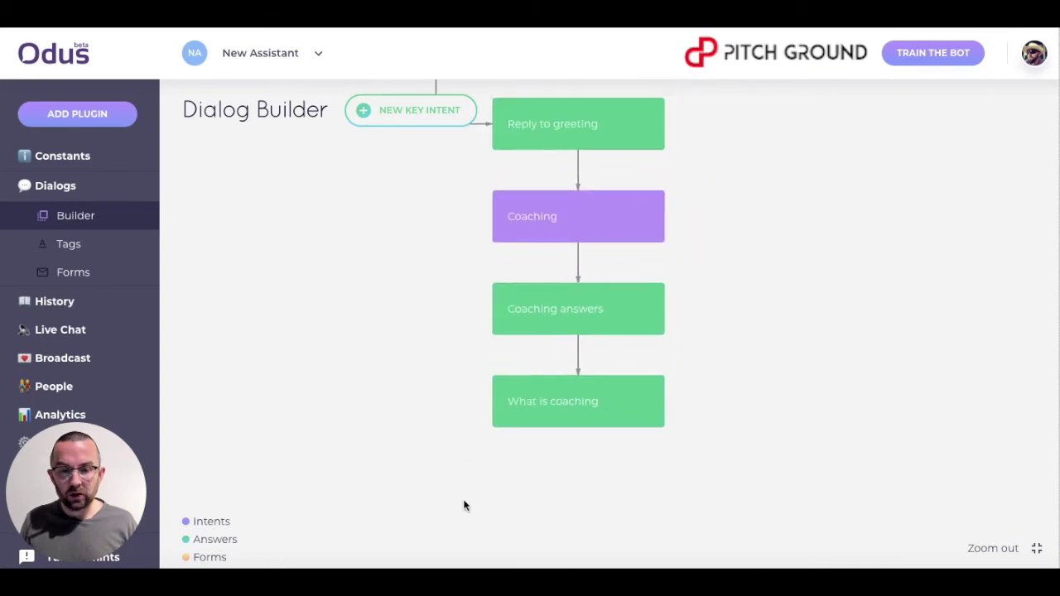
pyautogui.click(583, 222)
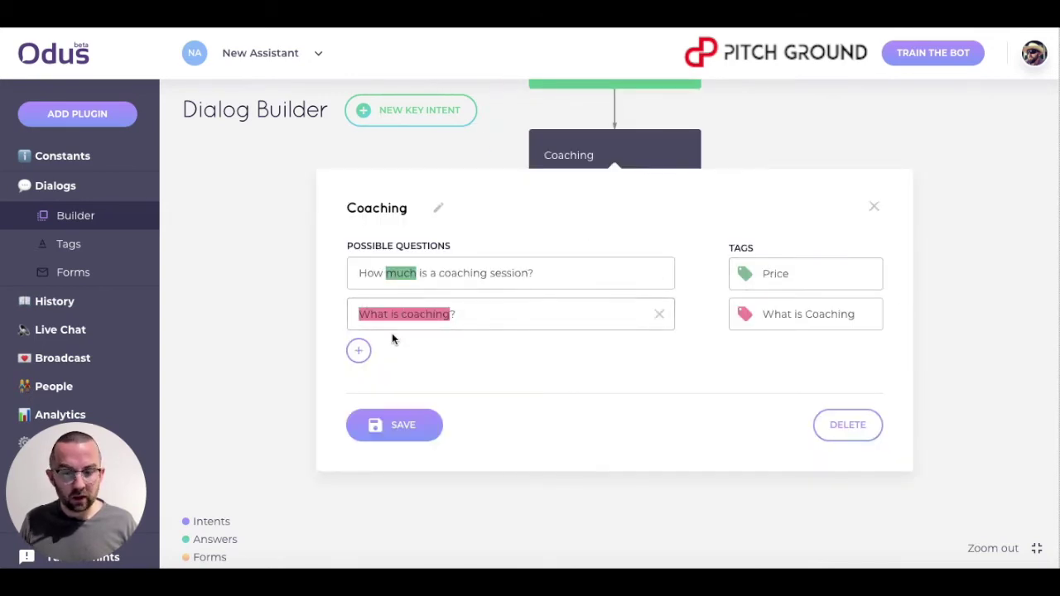
pyautogui.press('Escape')
# - Replace the What is Coaching variant in the Coaching answers block with a new variant tagged Price
pyautogui.click(568, 254)
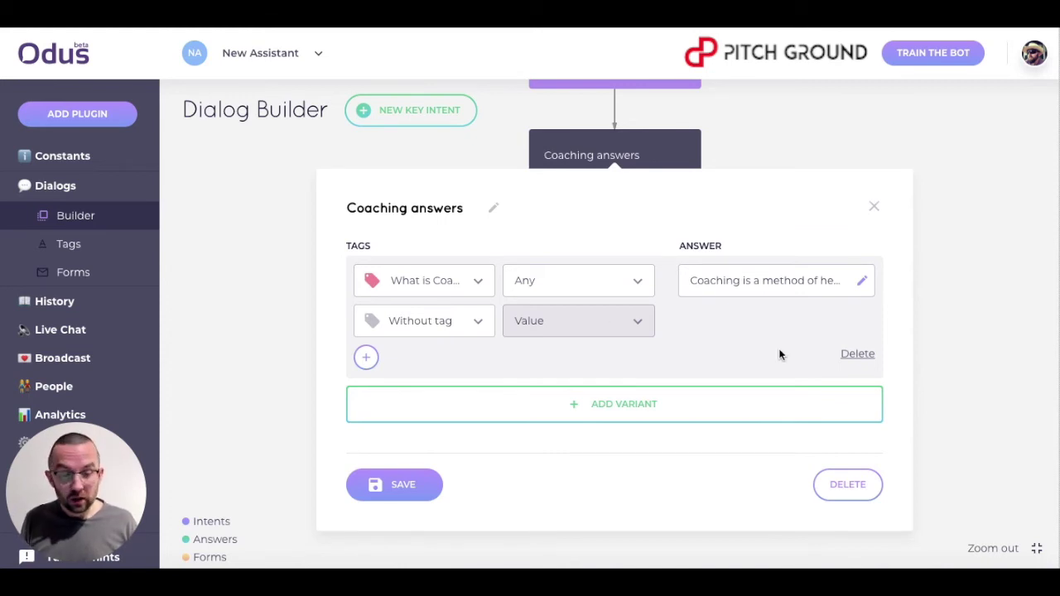
pyautogui.click(857, 356)
pyautogui.click(607, 277)
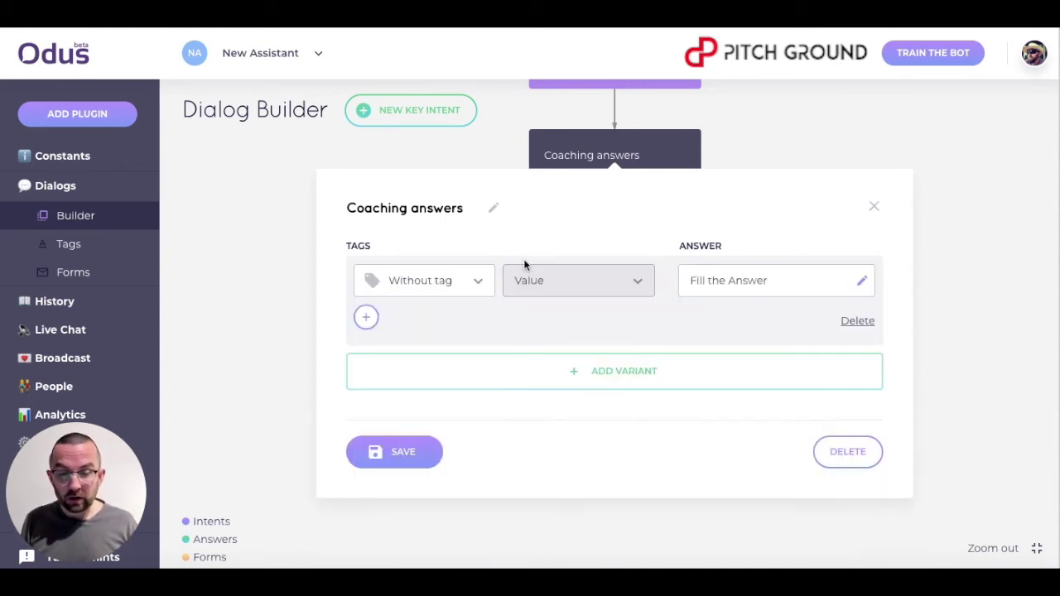
pyautogui.click(408, 285)
pyautogui.click(418, 379)
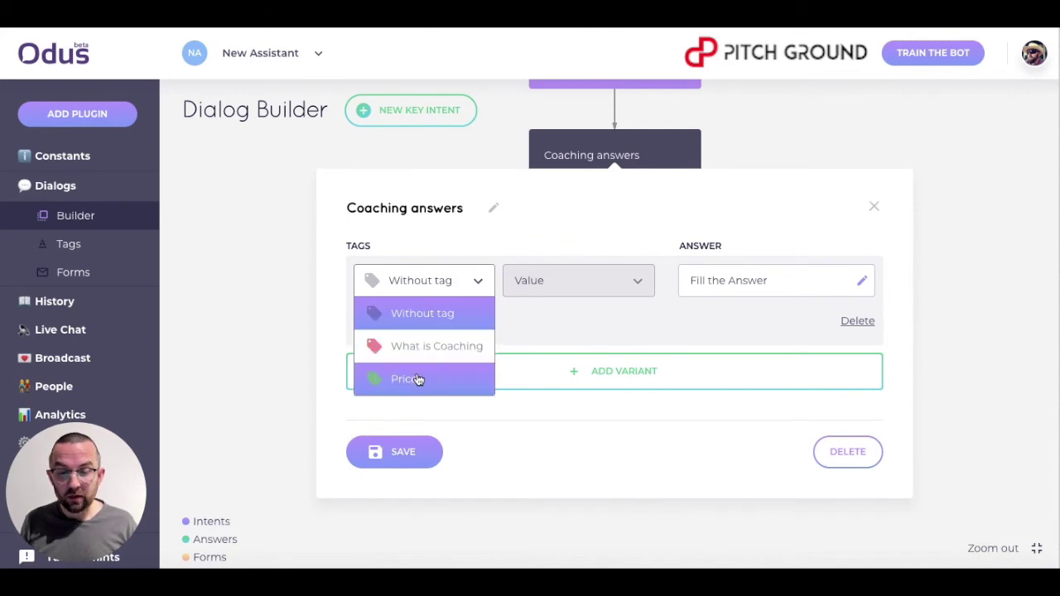
# - Give the Price variant the answer "the price of each coaching session is $60", check its tag choice and save the Coaching answers block
pyautogui.click(859, 280)
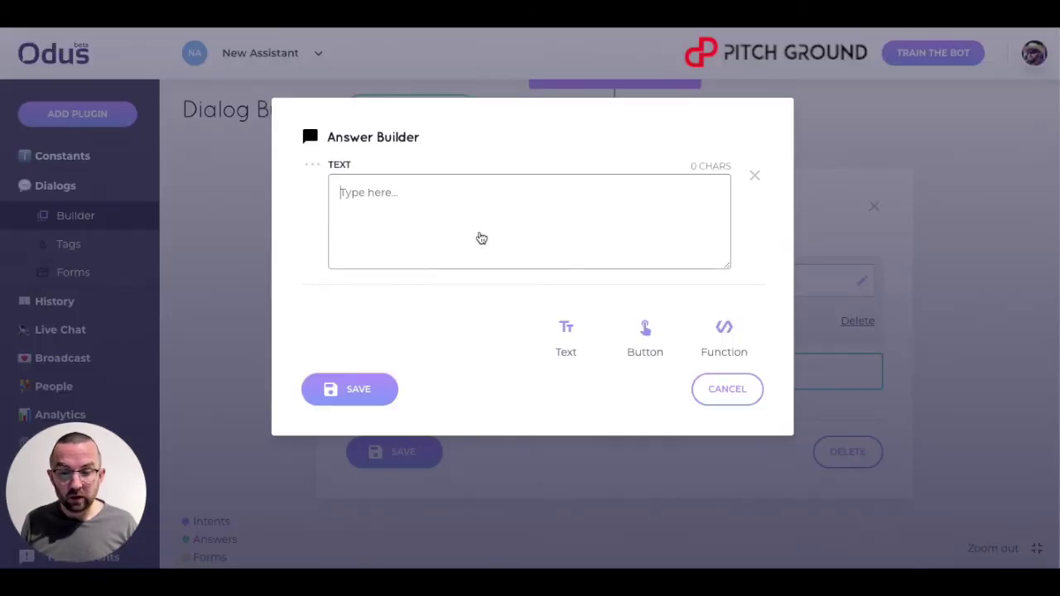
pyautogui.write('the price of each coaching session is $60')
pyautogui.click(373, 392)
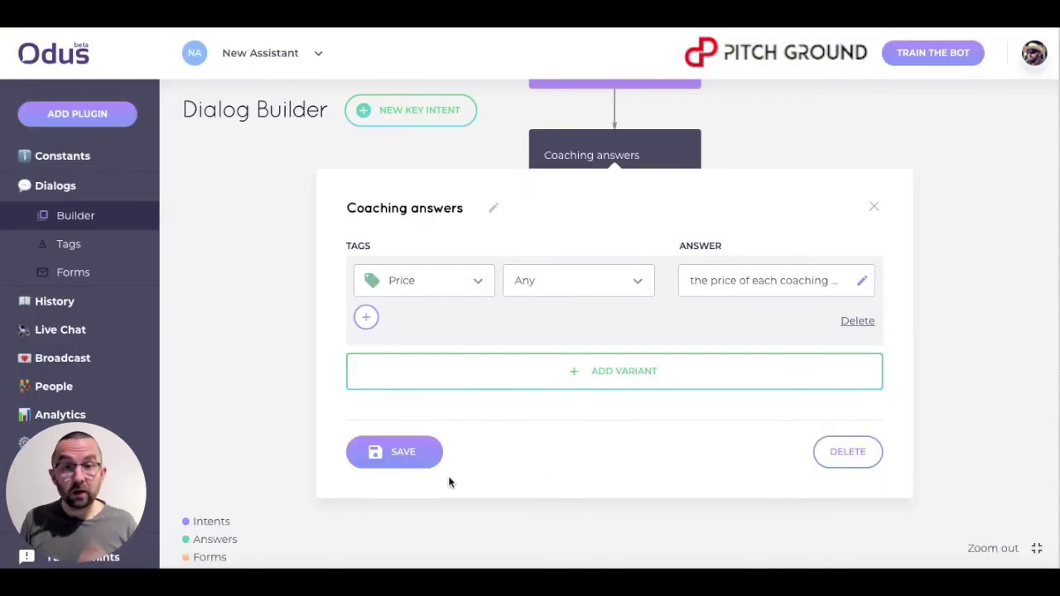
pyautogui.click(409, 463)
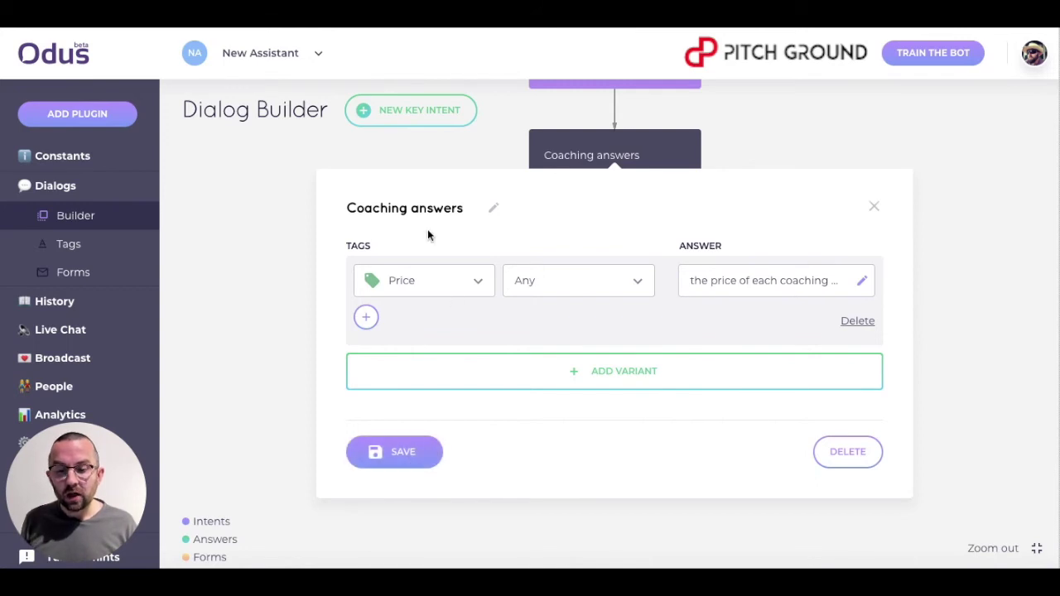
pyautogui.click(426, 284)
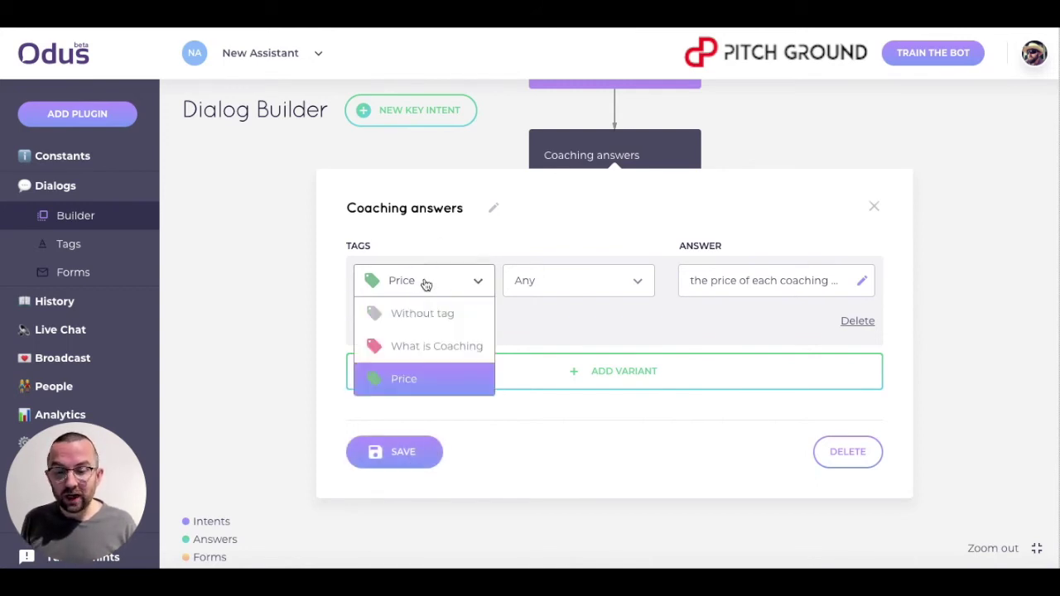
pyautogui.click(486, 462)
pyautogui.click(414, 451)
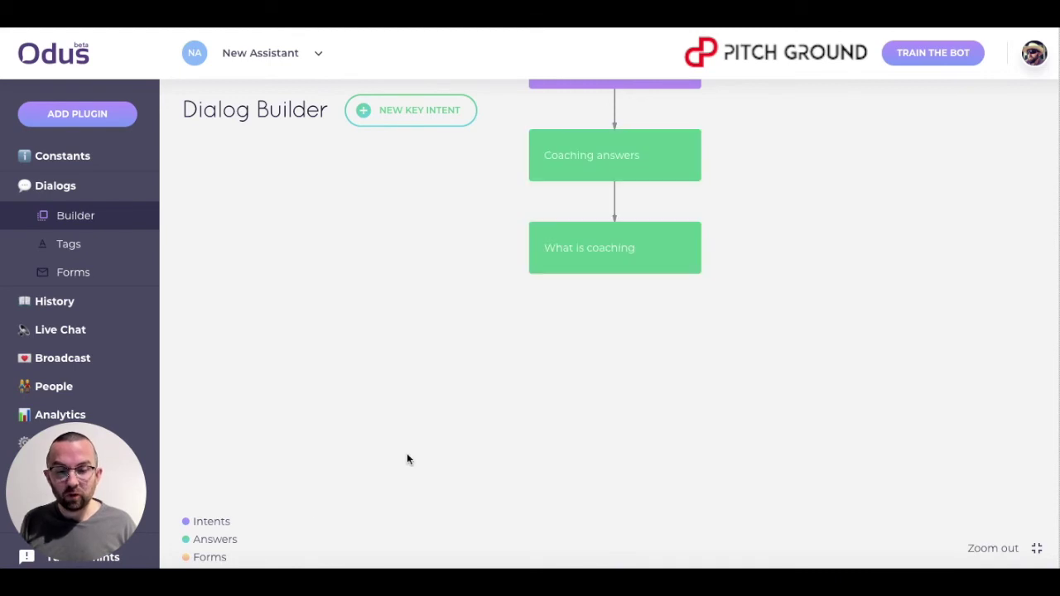
# - Train the bot with the updated dialog, and switch to the website hosting the chatbot to reload the page
pyautogui.click(934, 64)
pyautogui.click(386, 303)
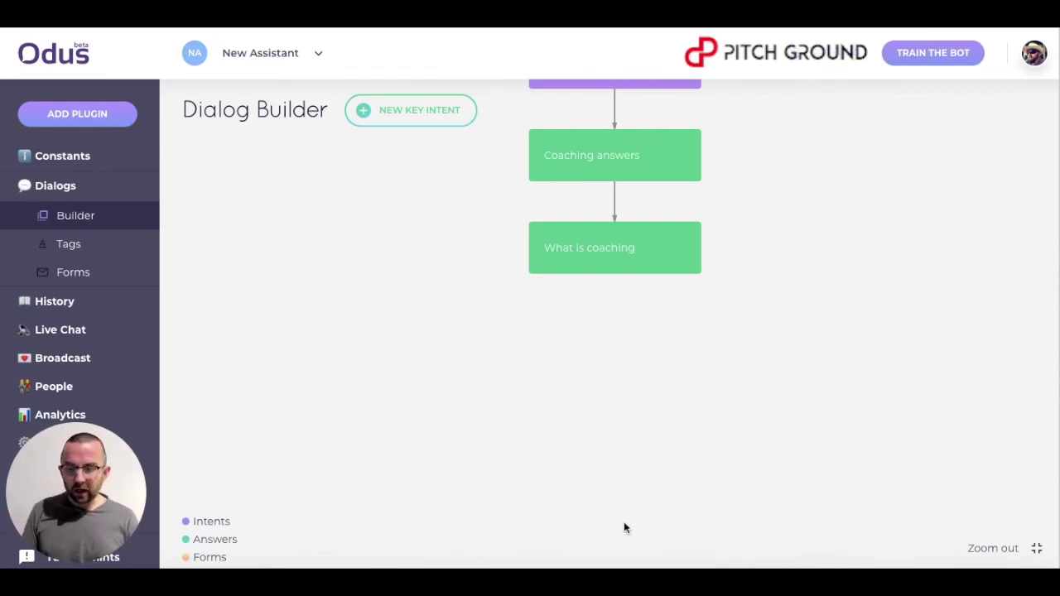
pyautogui.click(130, 561)
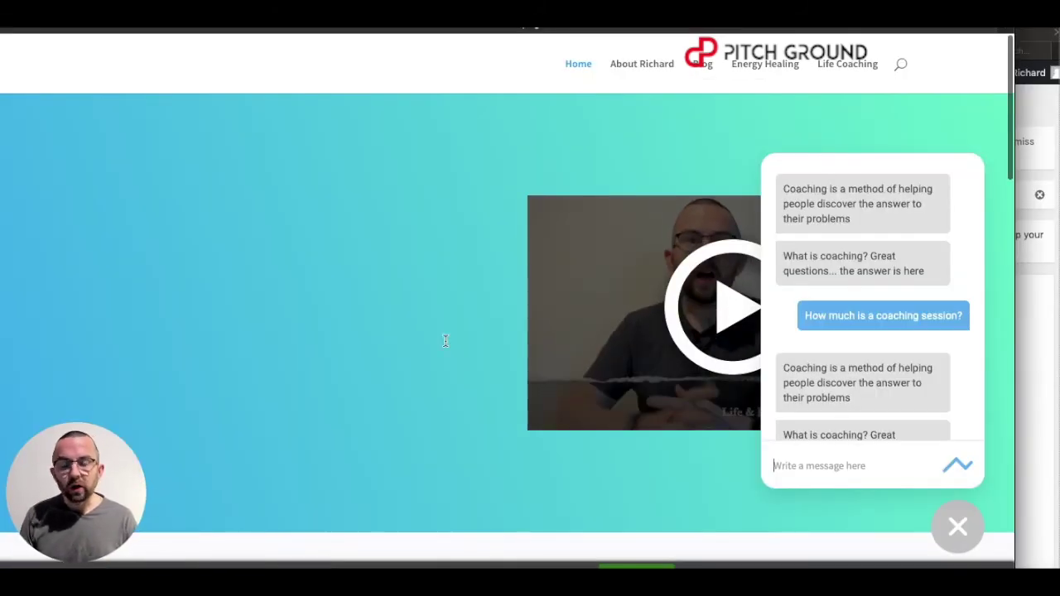
pyautogui.press('super+r')
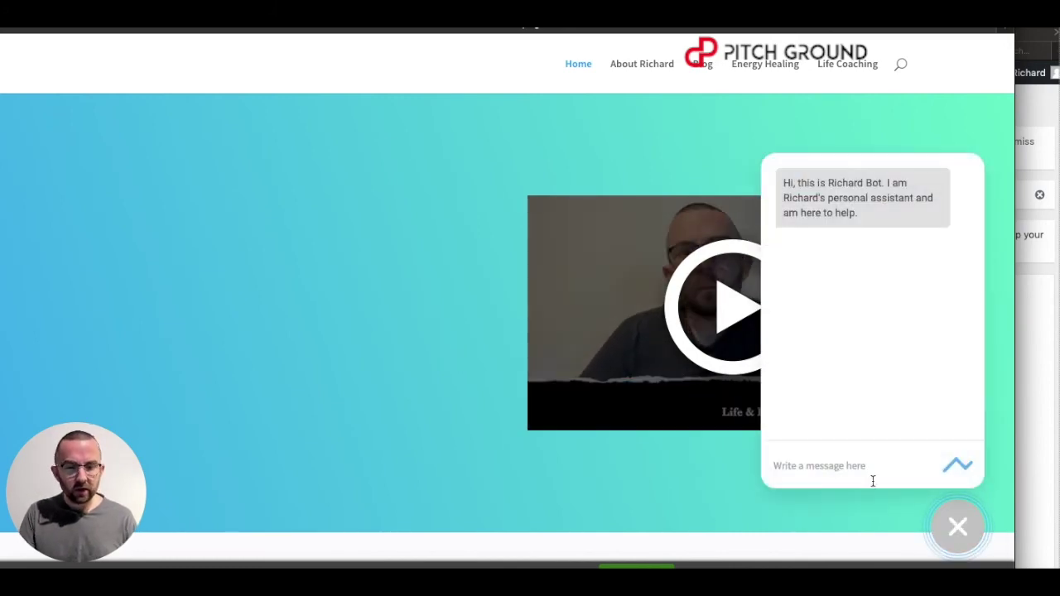
# - Test the reloaded chatbot by greeting it with "Hi" and asking what coaching is
pyautogui.click(843, 473)
pyautogui.write('Hi')
pyautogui.press('Return')
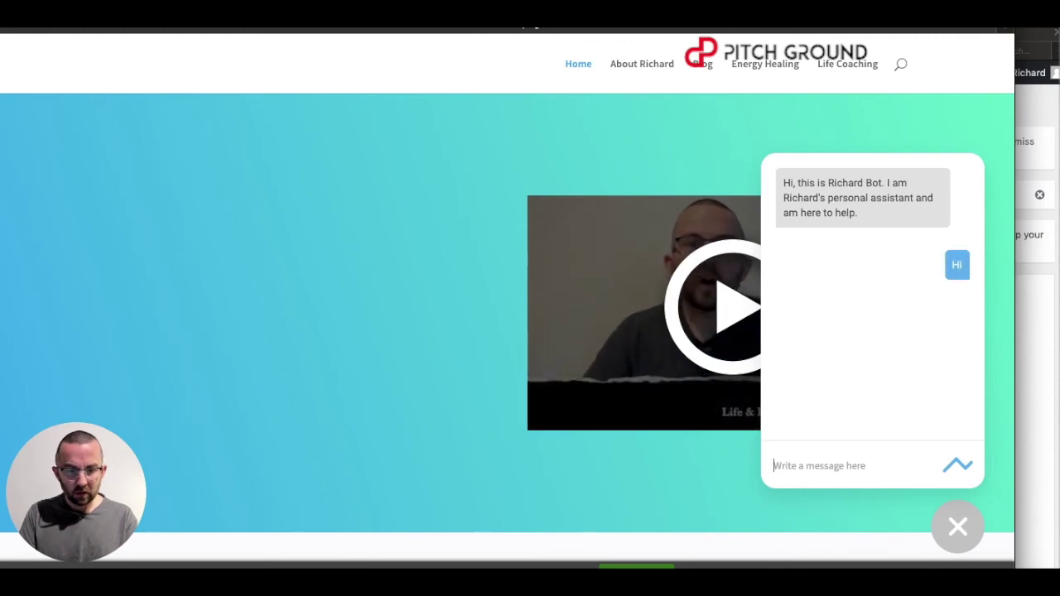
pyautogui.write('what is ca')
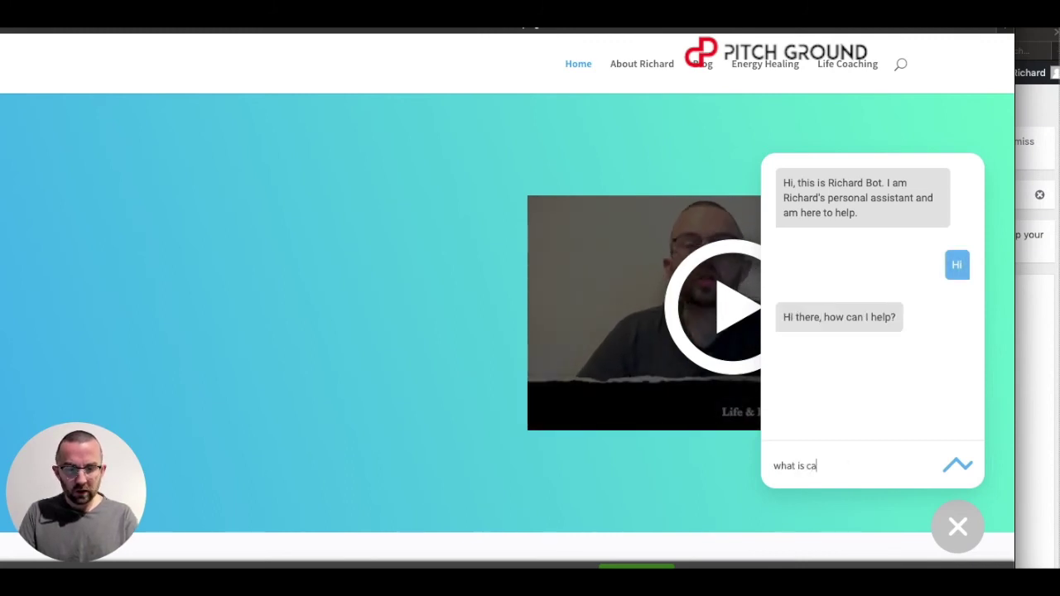
pyautogui.write('aching?')
pyautogui.press('Return')
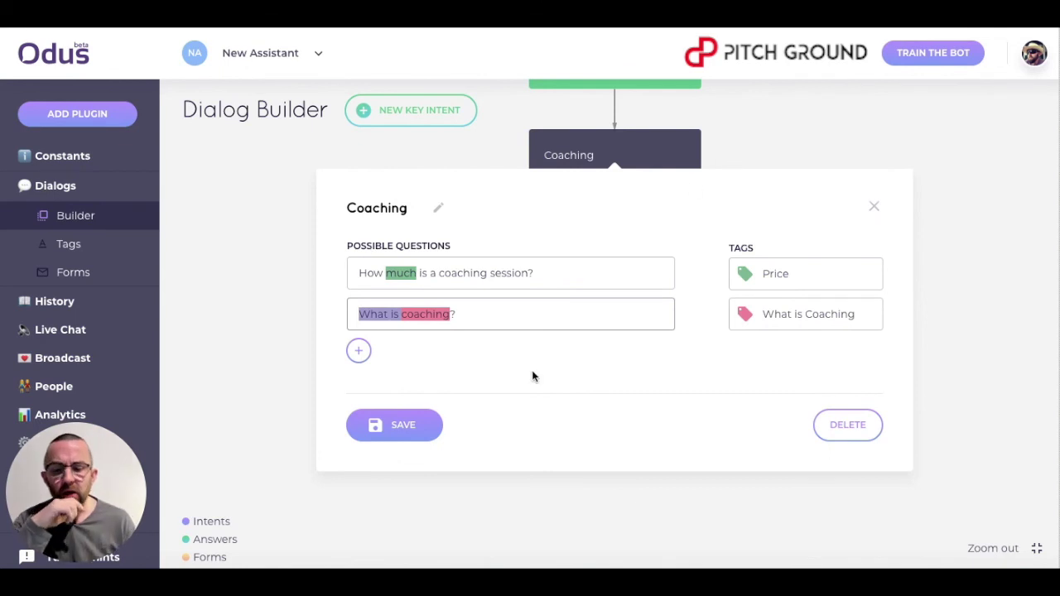
# - Return to the Odus Dialog Builder and open the "What is coaching?" question in the Coaching intent for editing
pyautogui.click(535, 323)
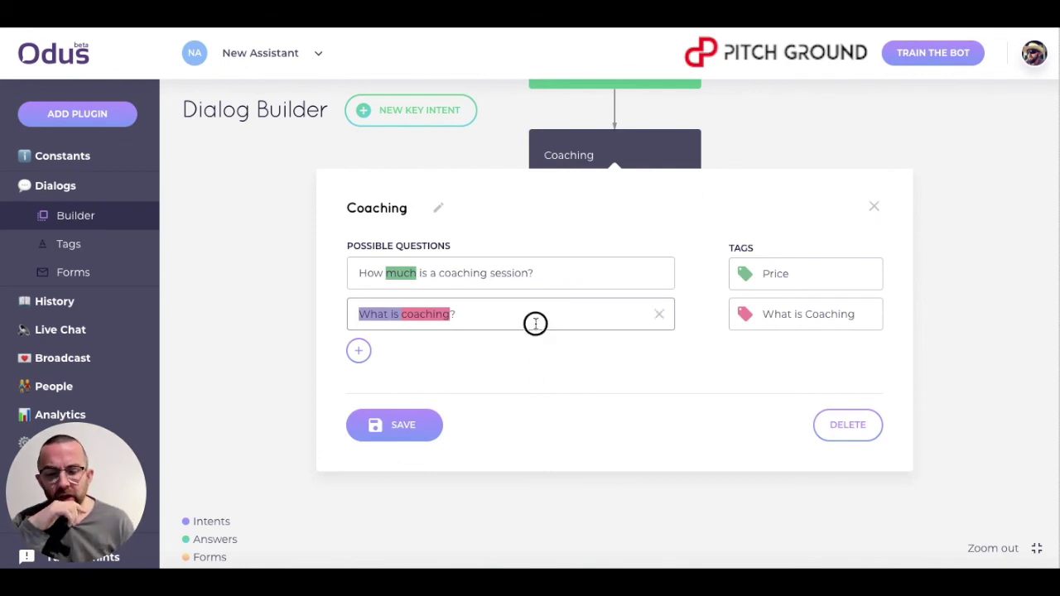